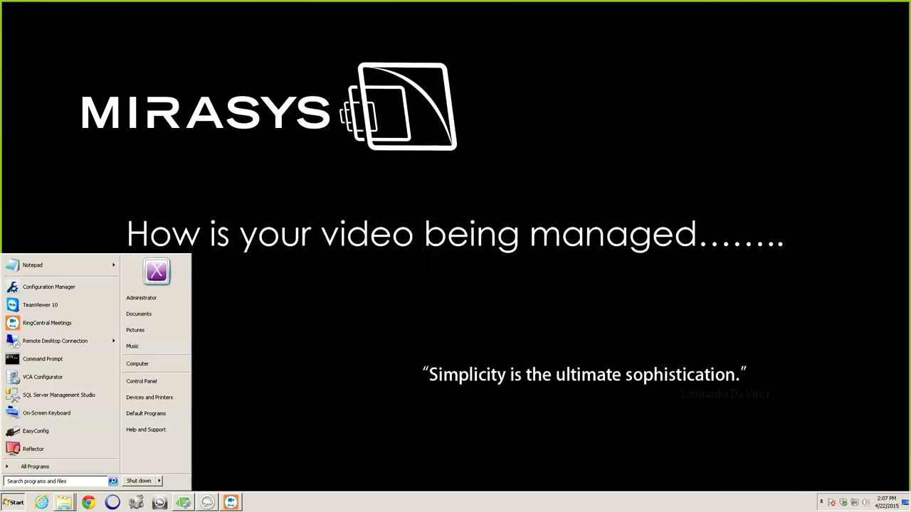
Switch to Mirasys Spotter, play the 1:48:05 PM motion search result, and close its camera tab.
{"action": "left_click", "coordinate": [207, 503]}
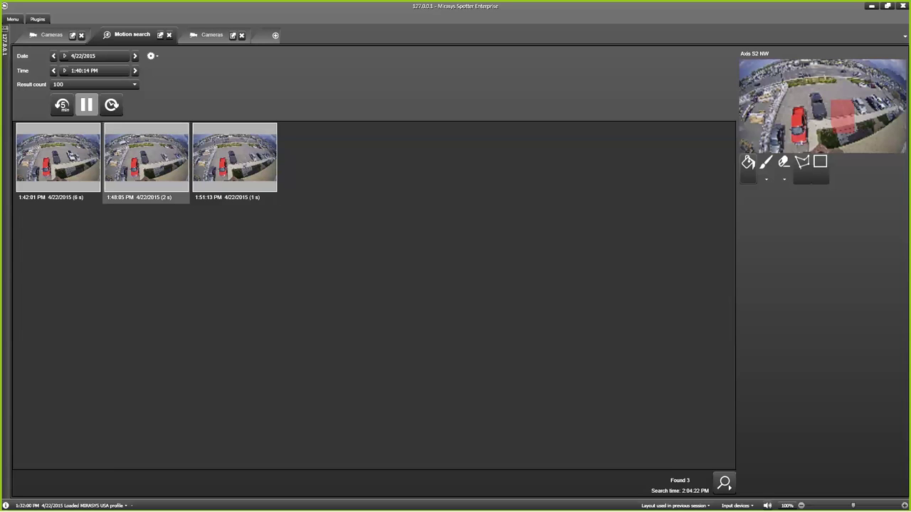
{"action": "double_click", "coordinate": [147, 158]}
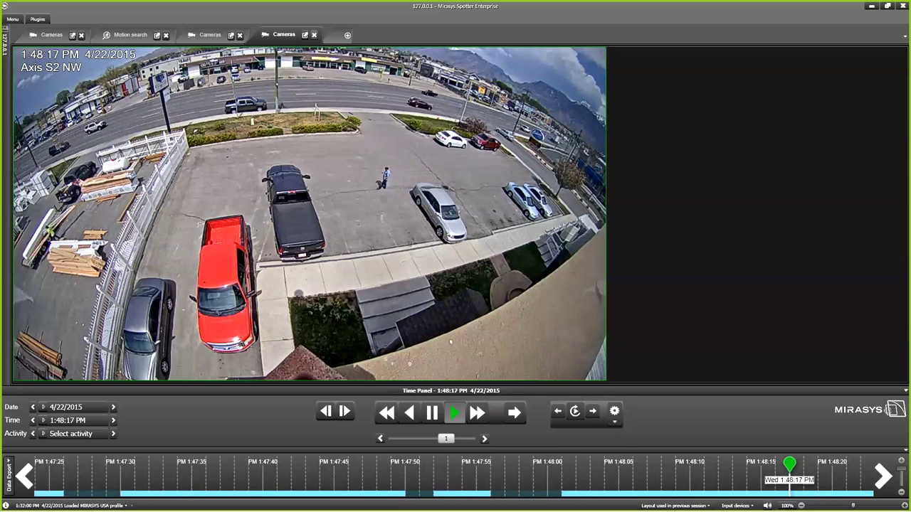
{"action": "left_click", "coordinate": [314, 35]}
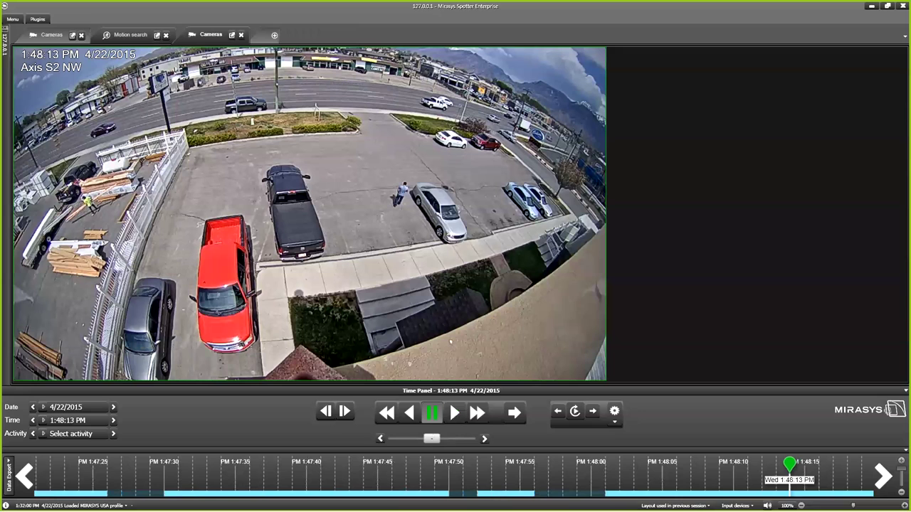
Return to the five-camera view, enlarge the Axis S2 NW camera, and restore the grid.
{"action": "left_click", "coordinate": [131, 35]}
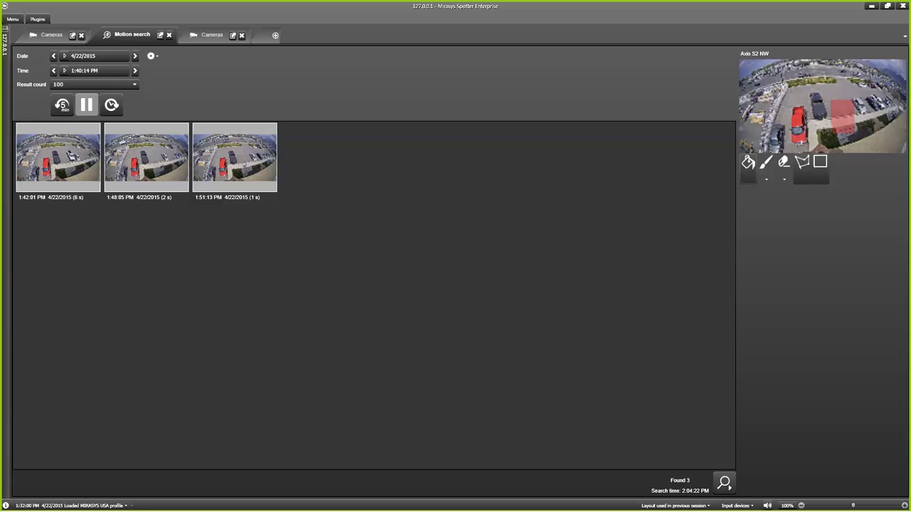
{"action": "left_click", "coordinate": [51, 35]}
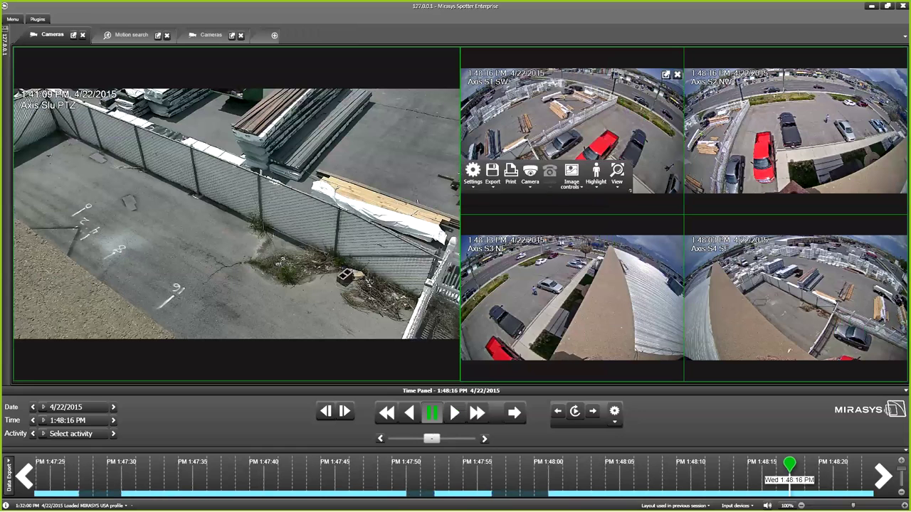
{"action": "double_click", "coordinate": [796, 131]}
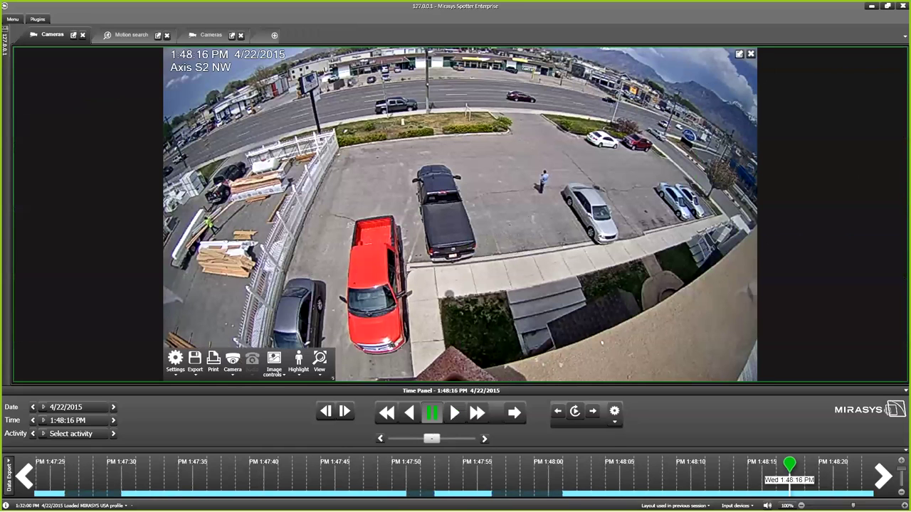
{"action": "double_click", "coordinate": [755, 135]}
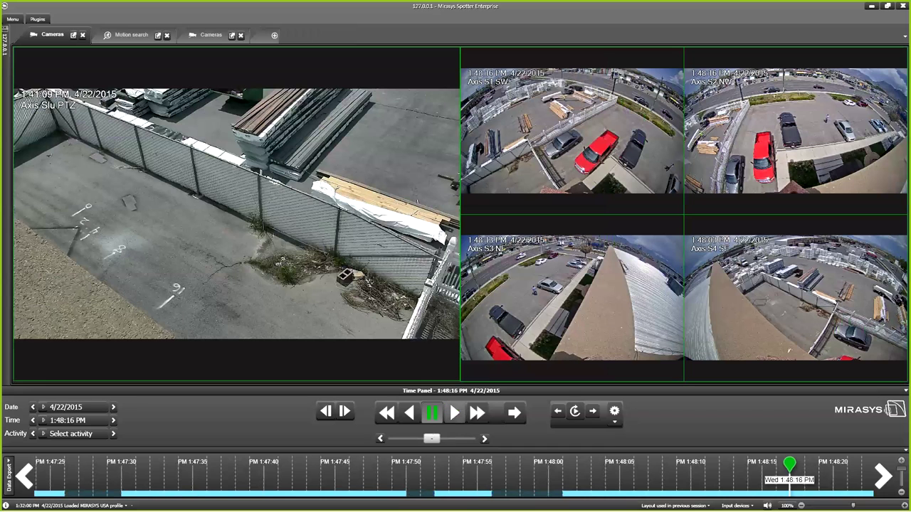
Play the recorded footage forward and backward, pausing it at 1:48:17 PM.
{"action": "left_click", "coordinate": [454, 413]}
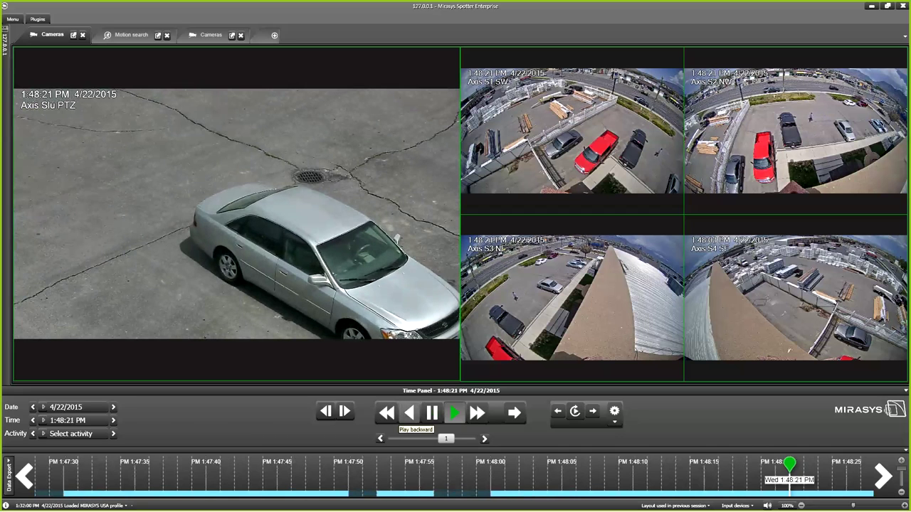
{"action": "left_click", "coordinate": [410, 413]}
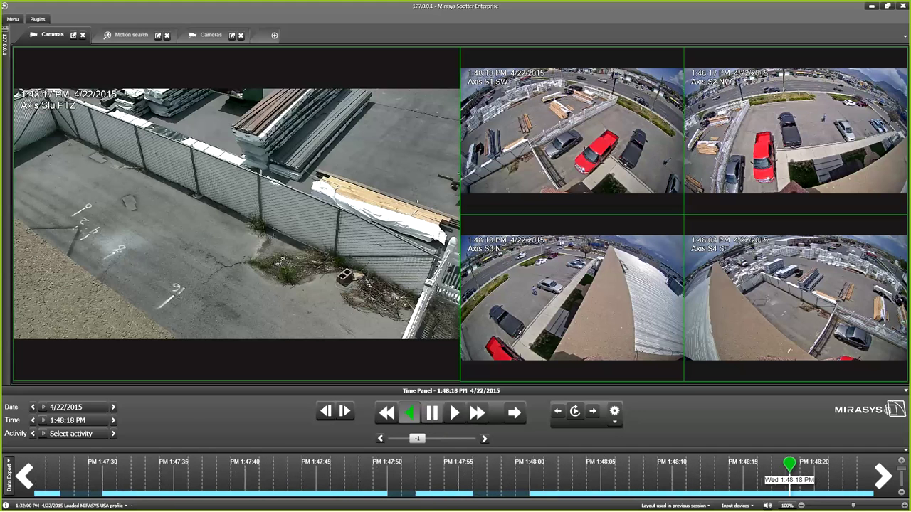
{"action": "left_click", "coordinate": [432, 412]}
Expand the data export area and add the Axis Slu PTZ camera to the export.
{"action": "mouse_move", "coordinate": [234, 213]}
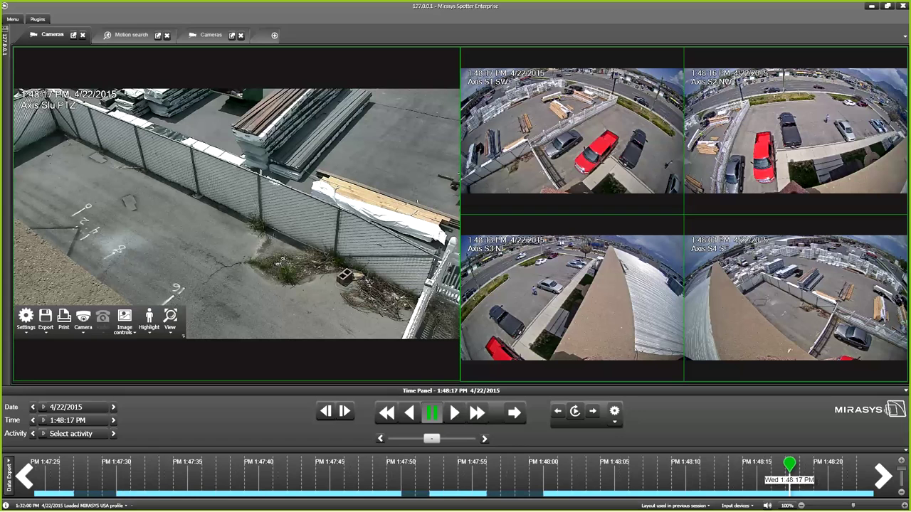
{"action": "double_click", "coordinate": [237, 214]}
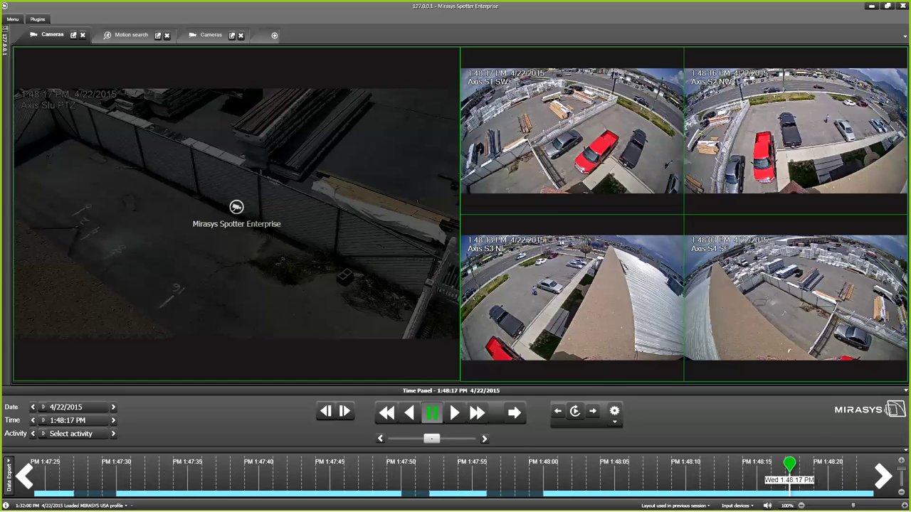
{"action": "left_click", "coordinate": [8, 476]}
{"action": "left_click_drag", "start_coordinate": [236, 195], "coordinate": [41, 470]}
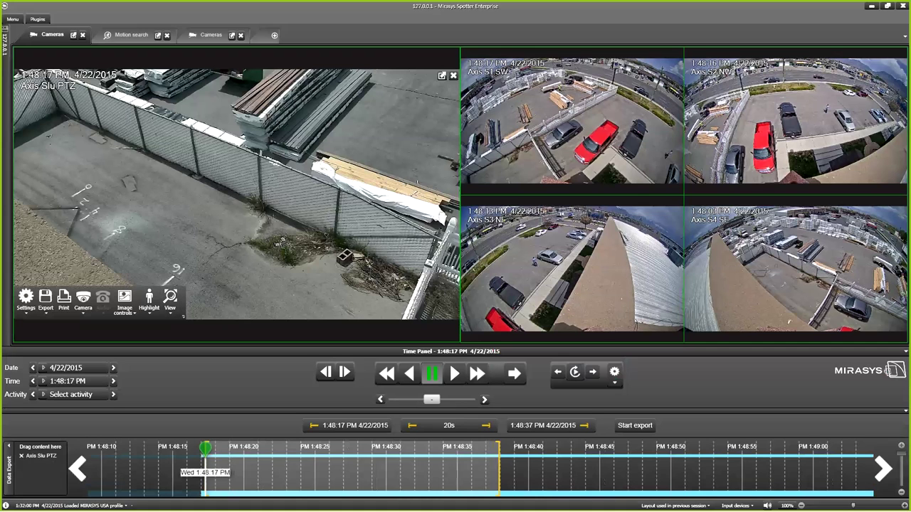
Check the Axis Slu PTZ camera's export options and add the Axis S1 SW camera to the video export.
{"action": "left_click", "coordinate": [45, 302]}
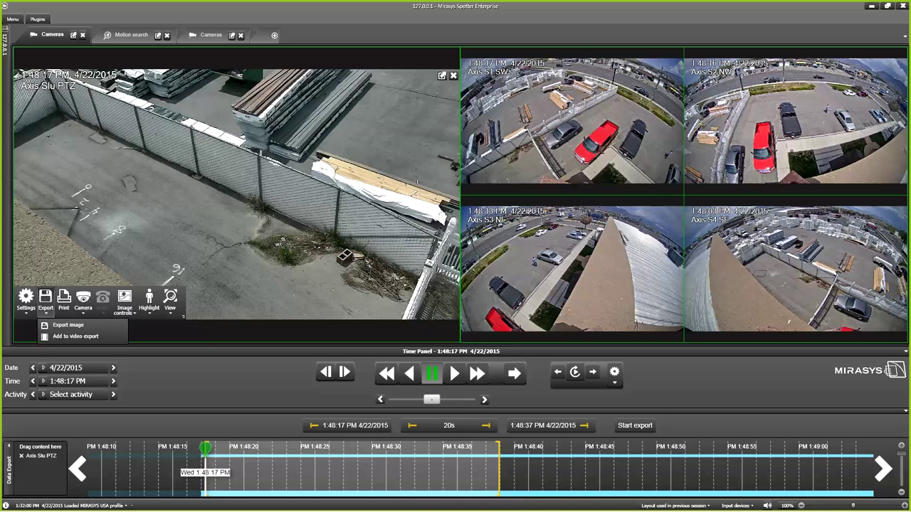
{"action": "key", "text": "Escape"}
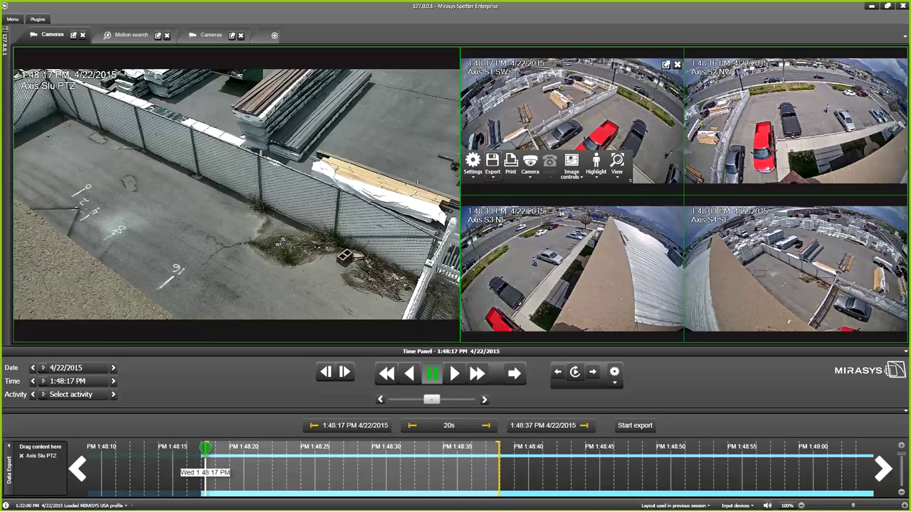
{"action": "left_click", "coordinate": [492, 164]}
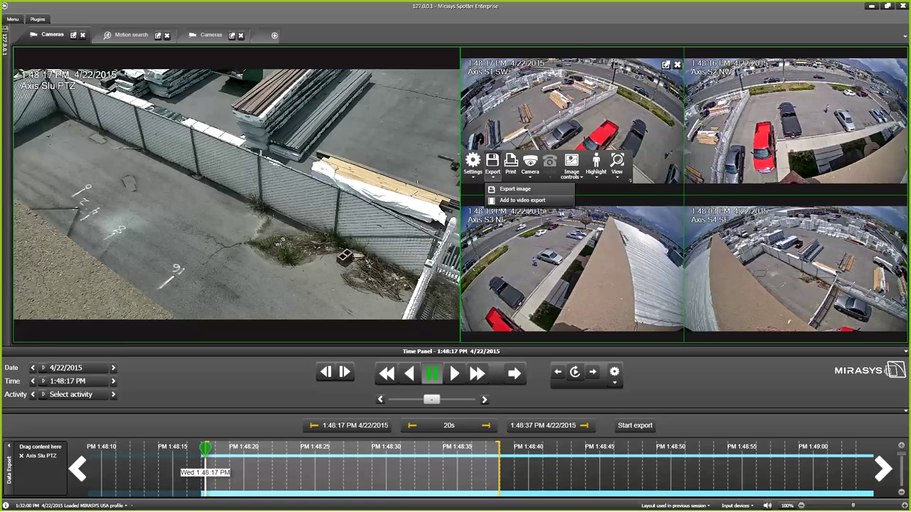
{"action": "left_click", "coordinate": [522, 200]}
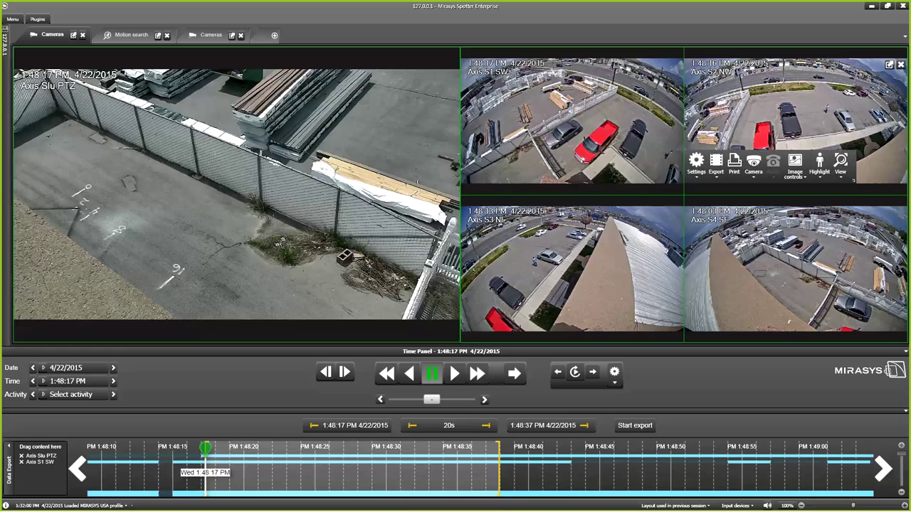
Add the Axis S2 NW, Axis S3 NE and Axis S4 SE cameras to the video export.
{"action": "left_click_drag", "start_coordinate": [796, 118], "coordinate": [236, 194]}
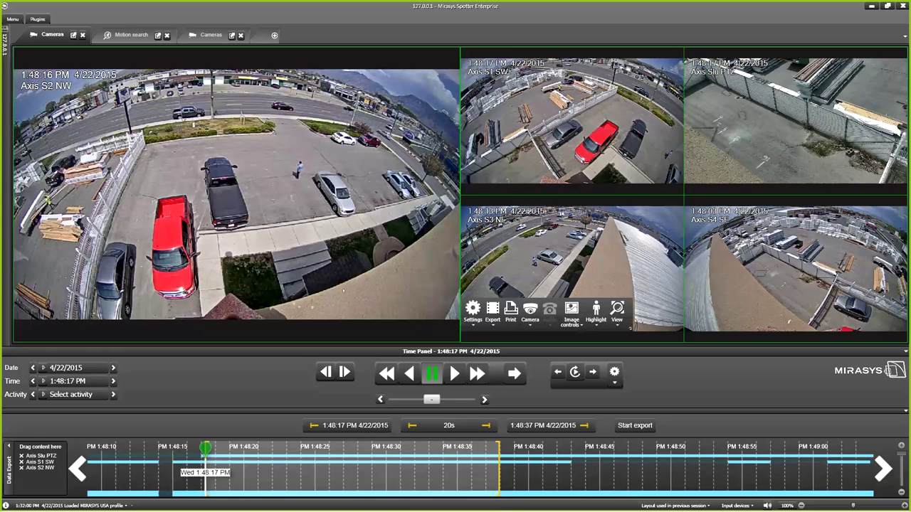
{"action": "double_click", "coordinate": [572, 264]}
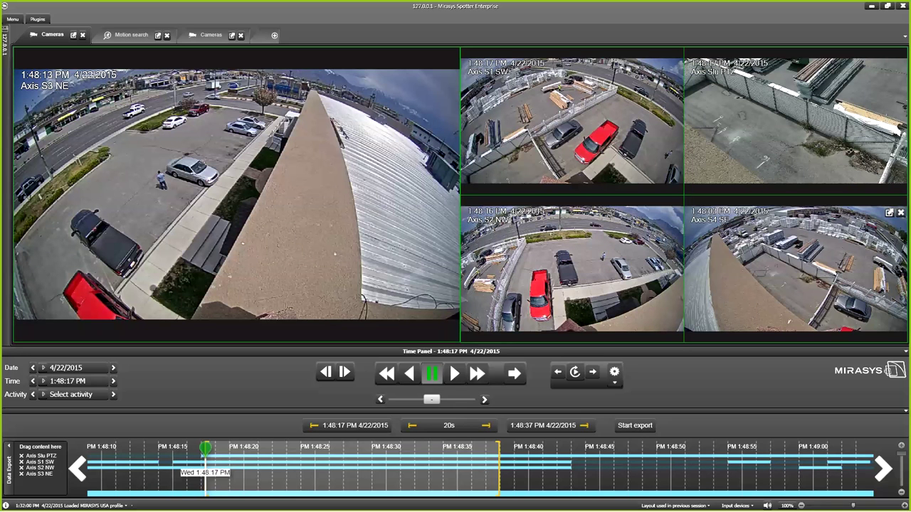
{"action": "left_click_drag", "start_coordinate": [795, 263], "coordinate": [572, 263]}
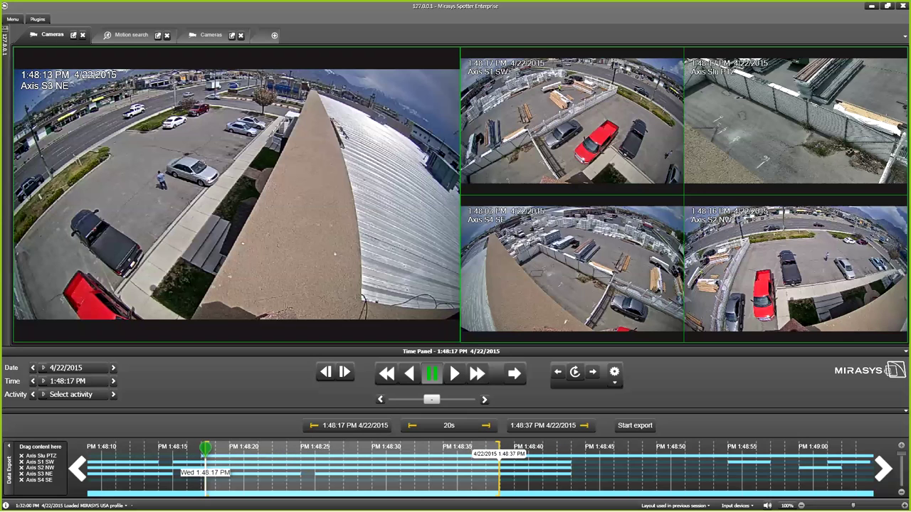
Adjust the export range on the timeline to end at 1:48:41 PM.
{"action": "left_click", "coordinate": [498, 463]}
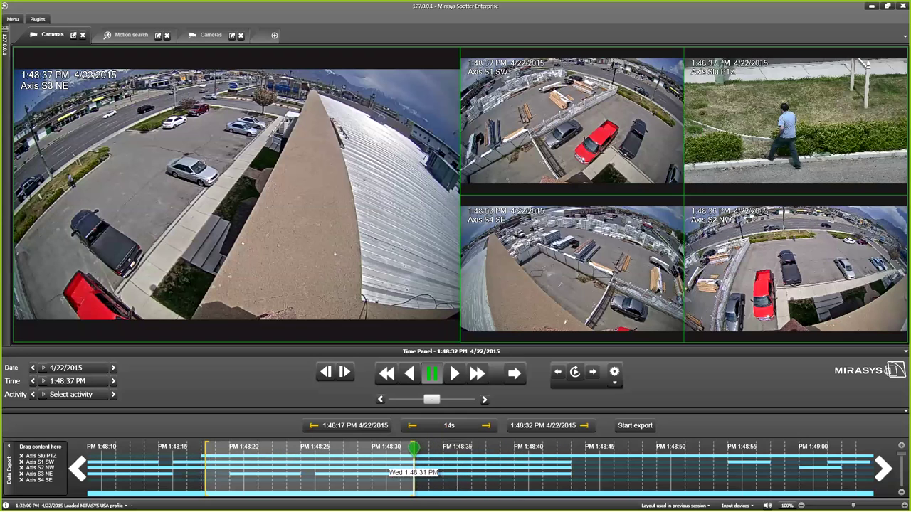
{"action": "left_click", "coordinate": [429, 463]}
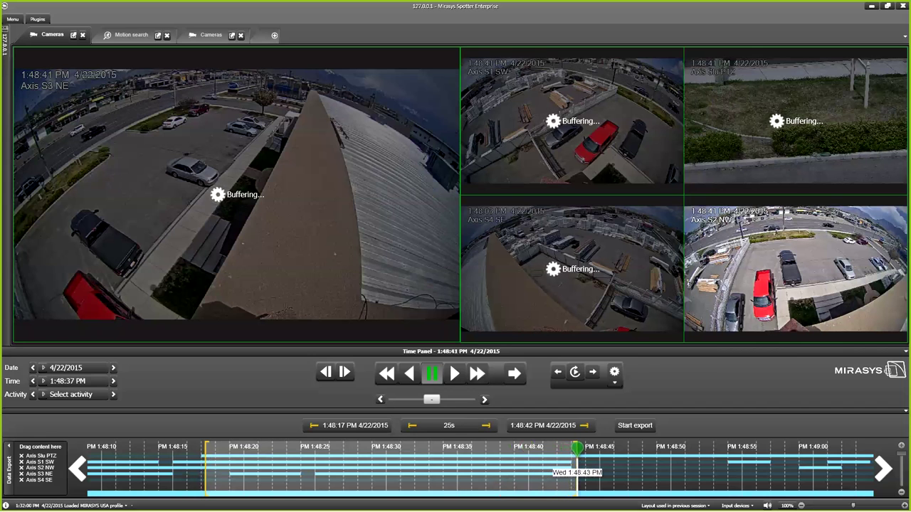
{"action": "left_click_drag", "start_coordinate": [581, 448], "coordinate": [570, 448]}
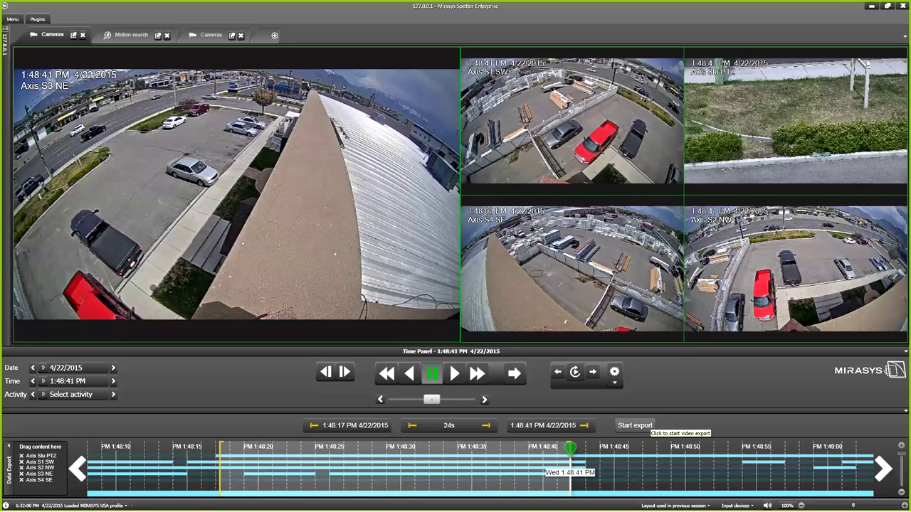
Export the selected cameras' video under the name Slu Export, and collapse the data export area.
{"action": "left_click", "coordinate": [641, 426]}
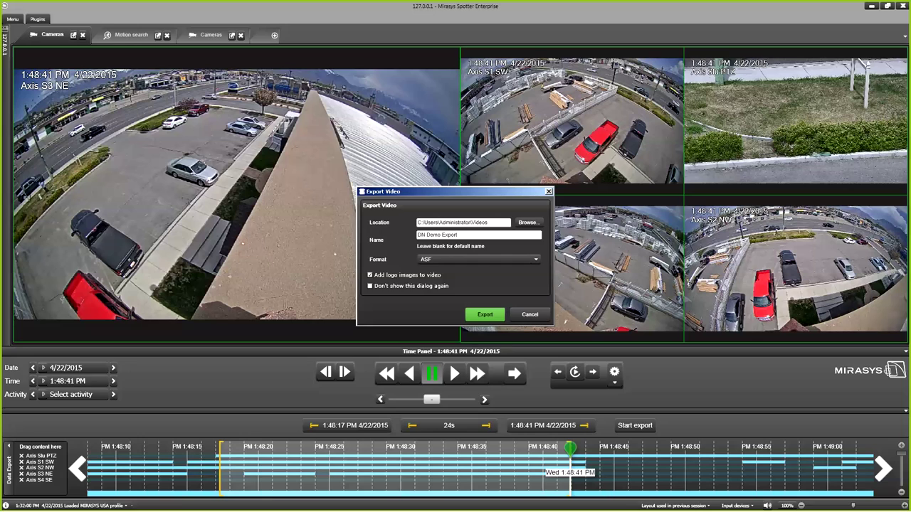
{"action": "key", "text": "ctrl+a"}
{"action": "type", "text": "Sk"}
{"action": "type", "text": "u Export"}
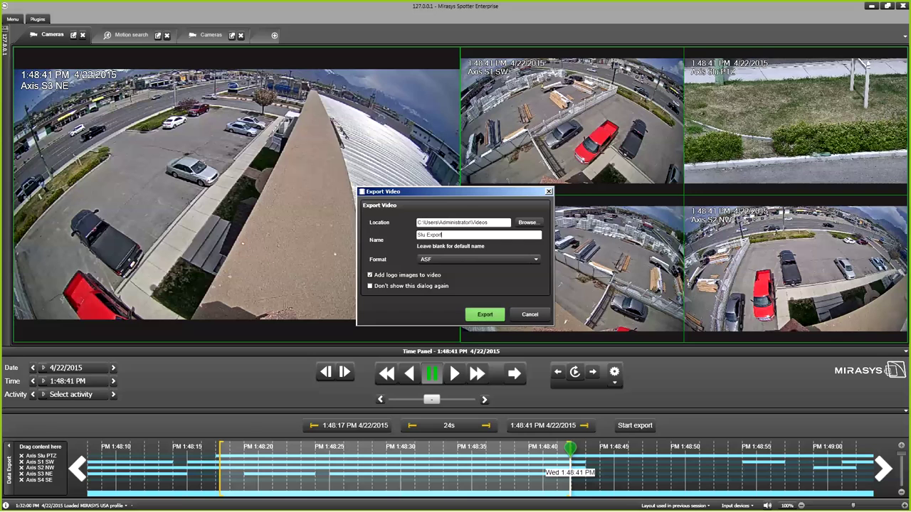
{"action": "left_click", "coordinate": [491, 315]}
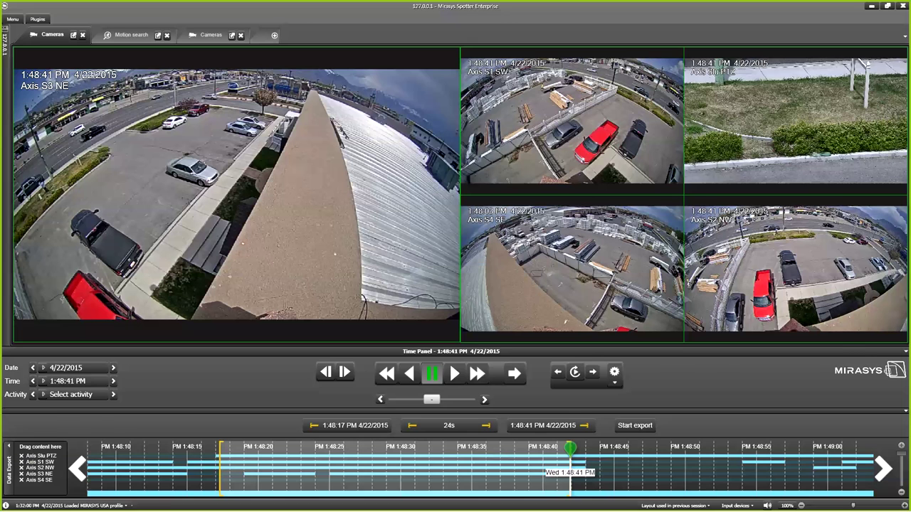
{"action": "left_click", "coordinate": [10, 447]}
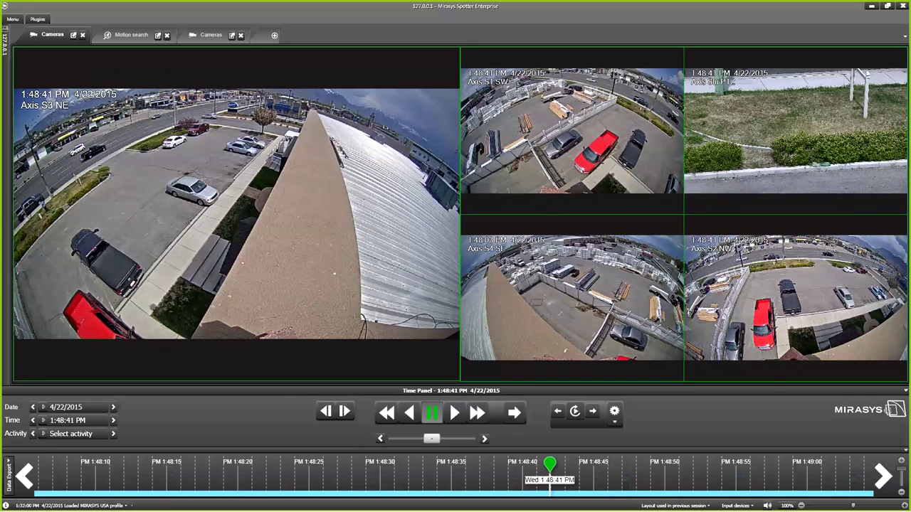
Open a new motion search tab and select the Front Entry (Samsung 3MP) camera for it.
{"action": "left_click", "coordinate": [275, 36]}
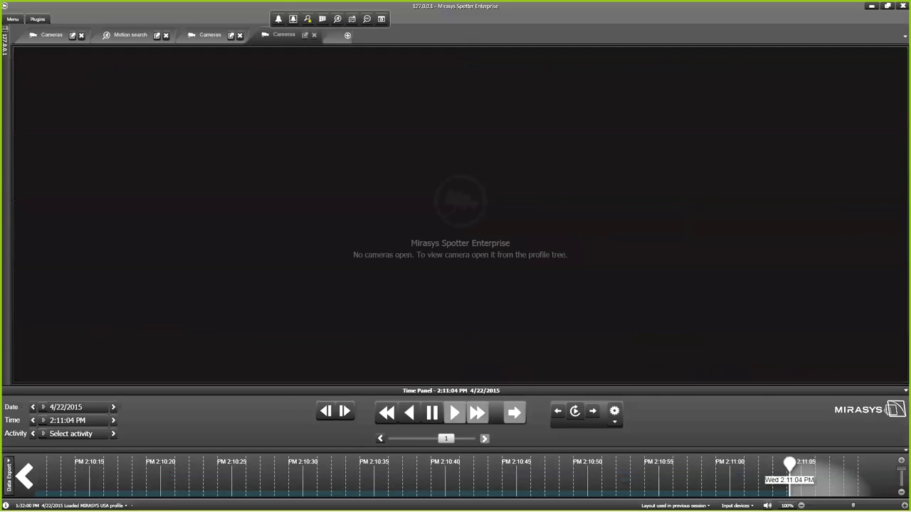
{"action": "mouse_move", "coordinate": [5, 44]}
{"action": "mouse_move", "coordinate": [403, 19]}
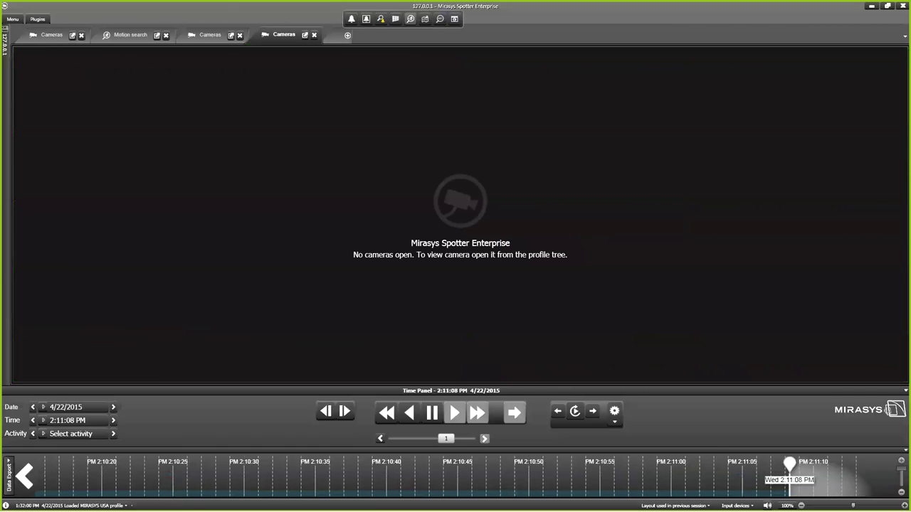
{"action": "left_click", "coordinate": [410, 19]}
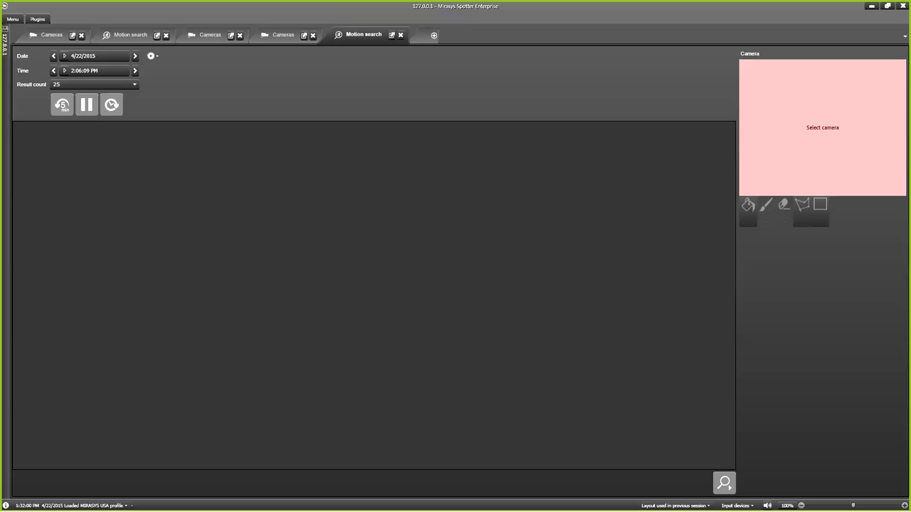
{"action": "mouse_move", "coordinate": [5, 45]}
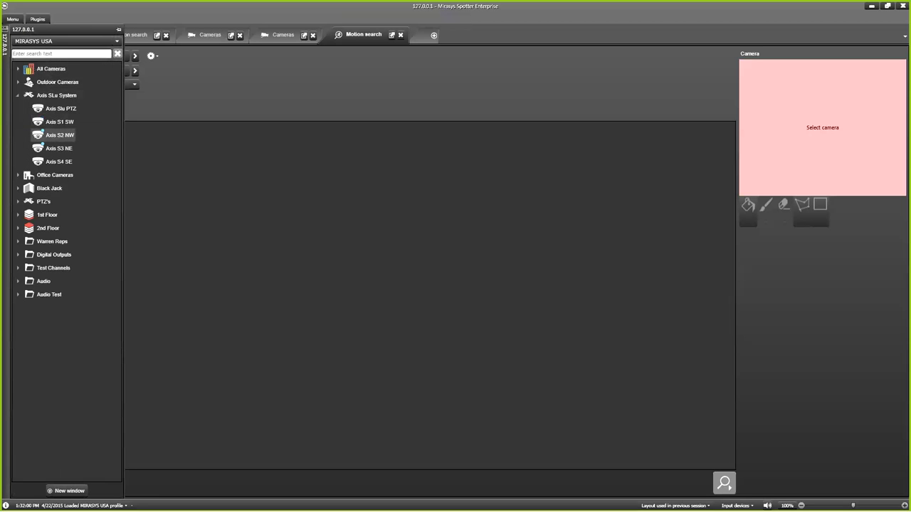
{"action": "left_click", "coordinate": [49, 69]}
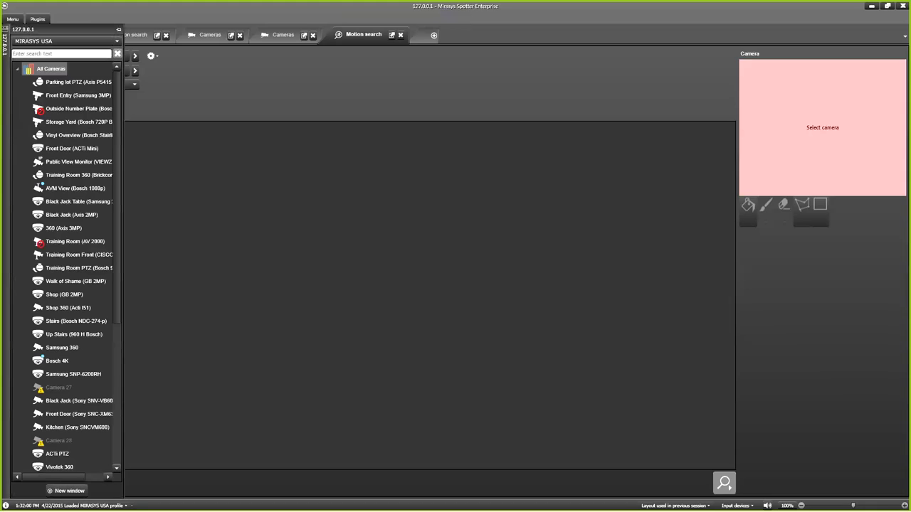
{"action": "left_click", "coordinate": [56, 95]}
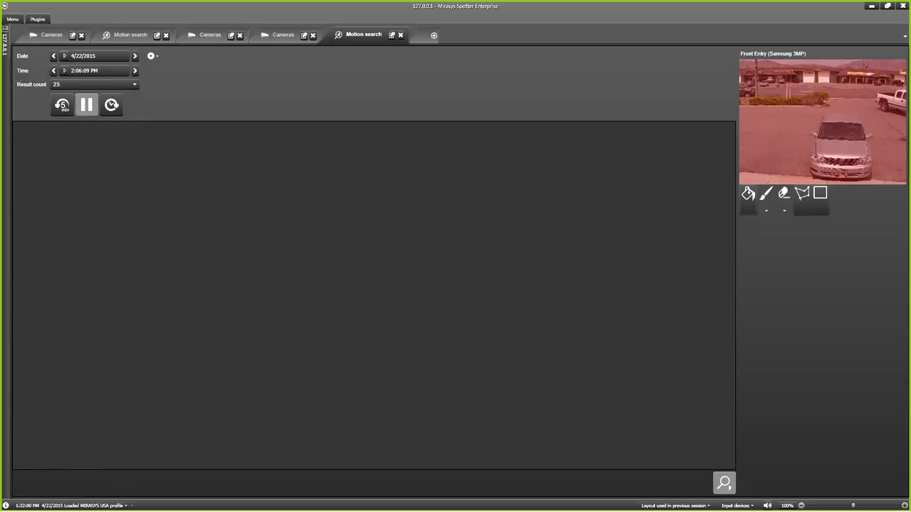
Search the Front Entry camera for motion from 12:06:09 PM and play the 12:21:31 PM result.
{"action": "left_click", "coordinate": [54, 70]}
{"action": "left_click", "coordinate": [53, 70]}
{"action": "left_click", "coordinate": [111, 105]}
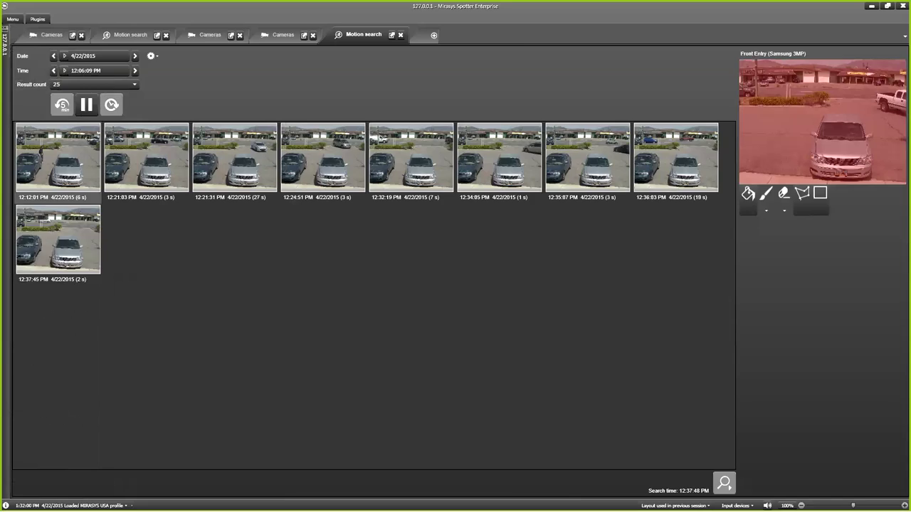
{"action": "double_click", "coordinate": [58, 158]}
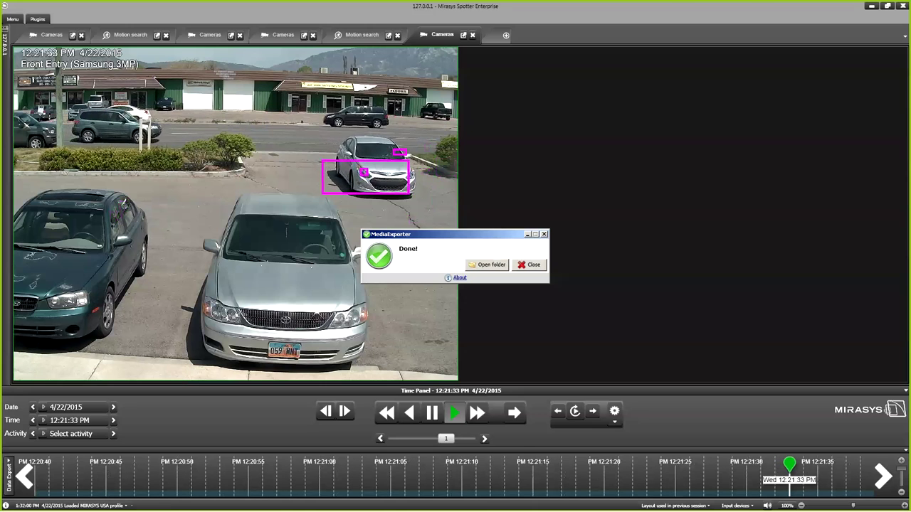
Open the folder holding the finished export, dismiss the export completion message and maximize the folder window.
{"action": "left_click", "coordinate": [488, 265]}
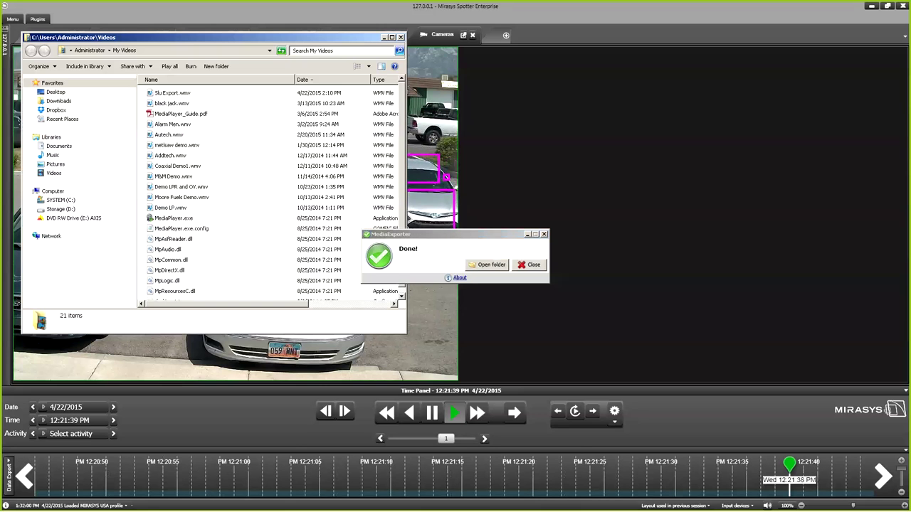
{"action": "left_click", "coordinate": [530, 265]}
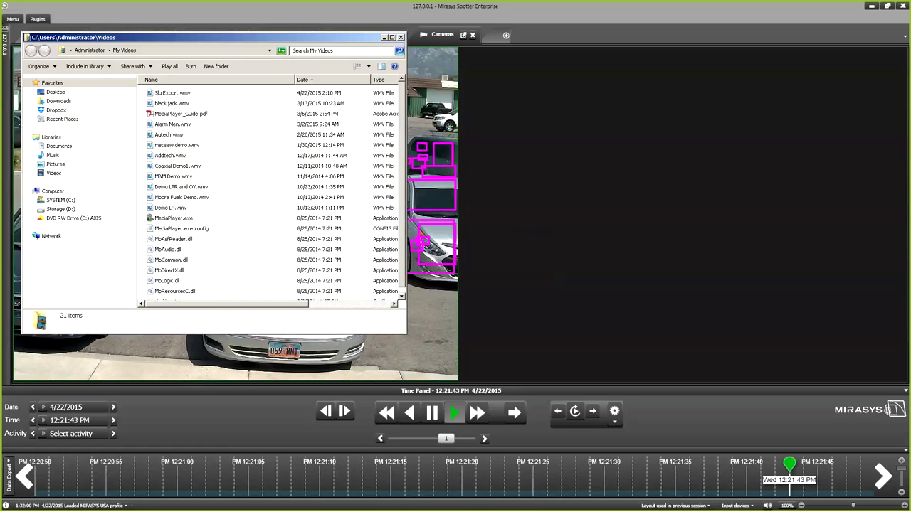
{"action": "left_click", "coordinate": [393, 38]}
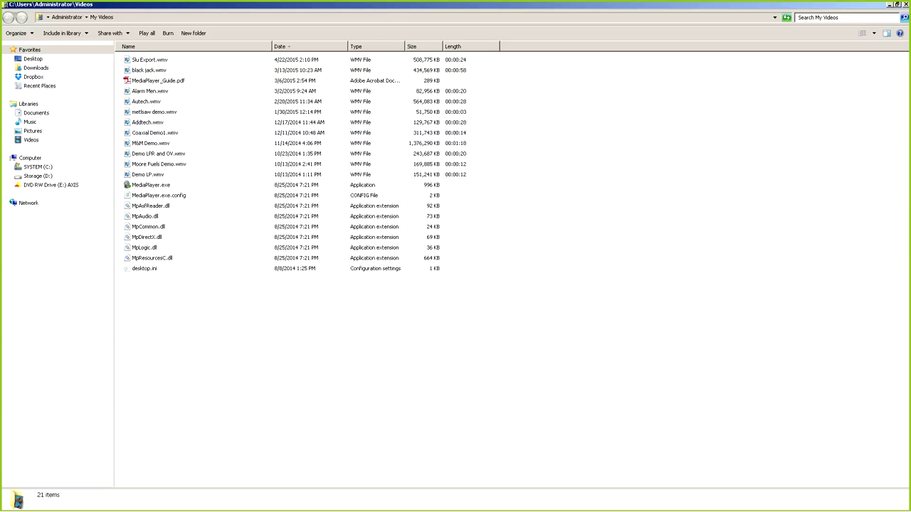
Inspect the file details of MediaPlayer_Guide.pdf, MediaPlayer.exe and Slu Export.wmv in the Videos folder, and open the guide.
{"action": "left_click", "coordinate": [158, 80]}
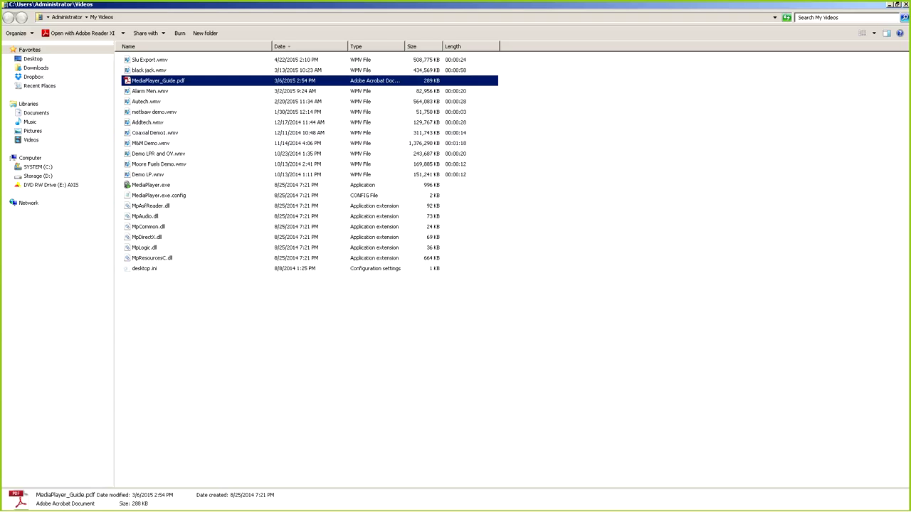
{"action": "mouse_move", "coordinate": [207, 511]}
{"action": "left_click", "coordinate": [151, 185]}
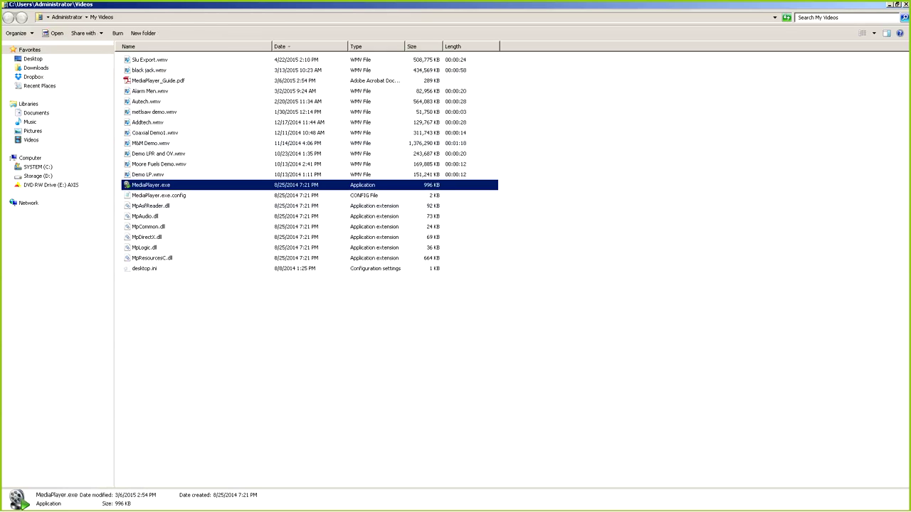
{"action": "left_click", "coordinate": [150, 59]}
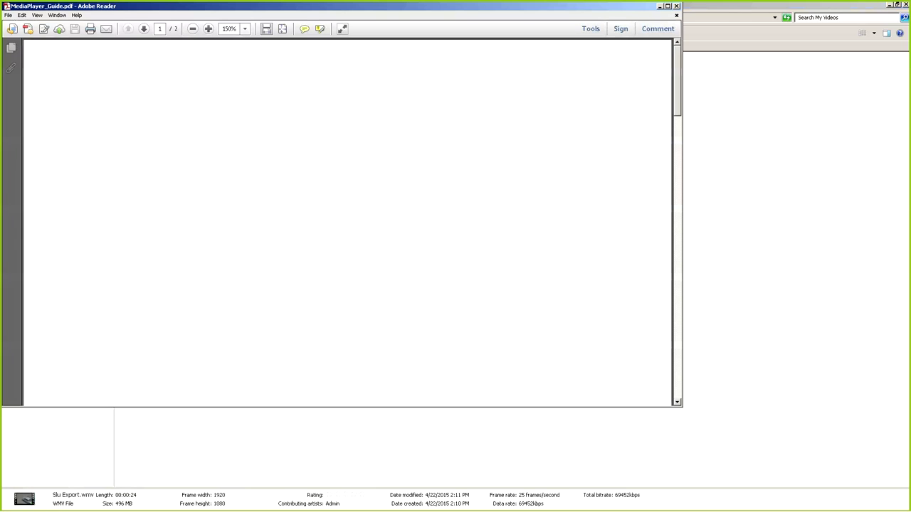
Read through MediaPlayer_Guide.pdf from the system requirements to the playback instructions on page 2, and close the guide.
{"action": "scroll", "coordinate": [347, 222], "scroll_direction": "down", "scroll_amount": 7}
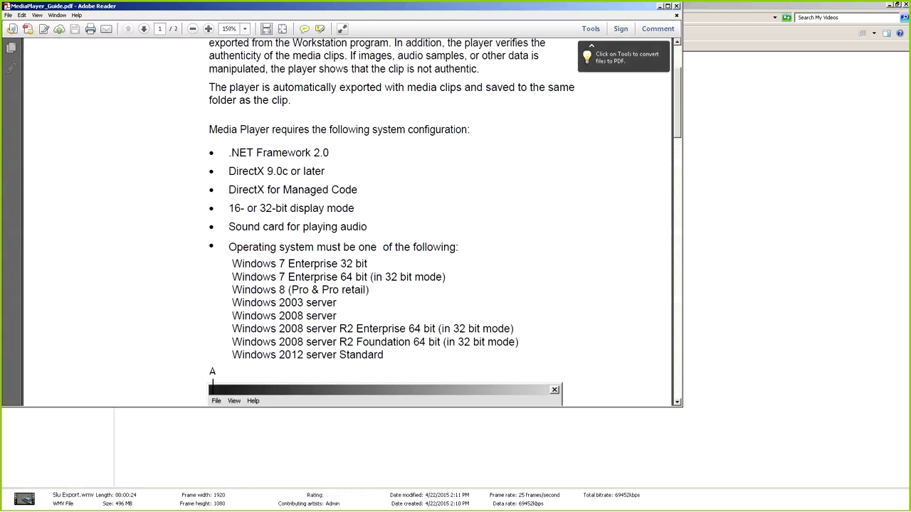
{"action": "scroll", "coordinate": [347, 221], "scroll_direction": "down", "scroll_amount": 3}
{"action": "scroll", "coordinate": [347, 221], "scroll_direction": "up", "scroll_amount": 3}
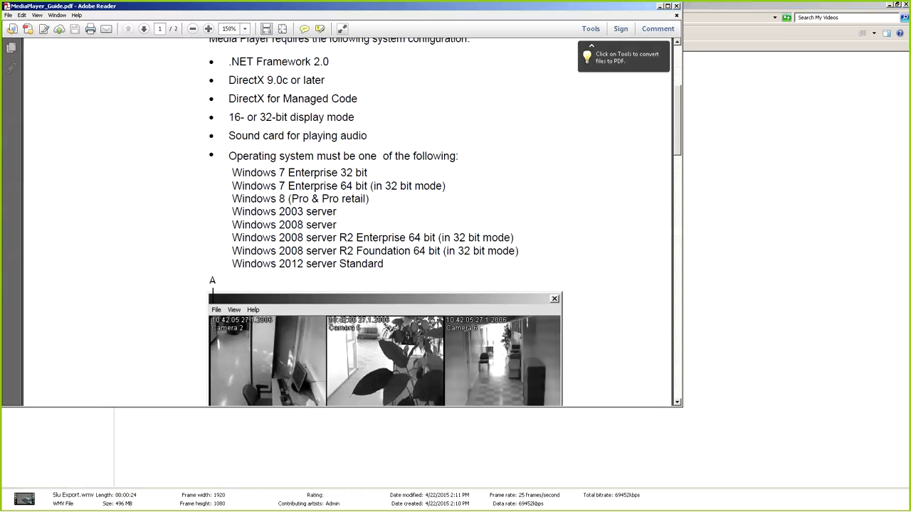
{"action": "scroll", "coordinate": [347, 221], "scroll_direction": "down", "scroll_amount": 11}
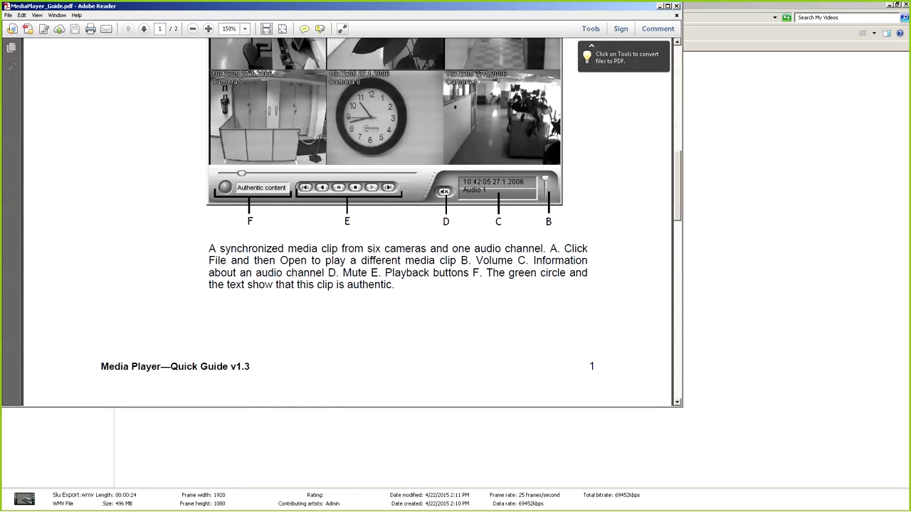
{"action": "scroll", "coordinate": [347, 221], "scroll_direction": "down", "scroll_amount": 8}
{"action": "scroll", "coordinate": [348, 220], "scroll_direction": "down", "scroll_amount": 10}
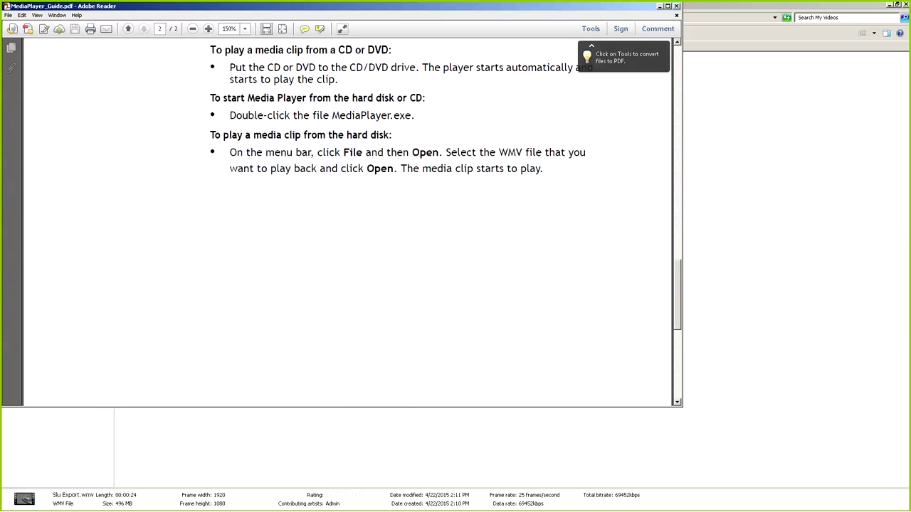
{"action": "scroll", "coordinate": [347, 221], "scroll_direction": "down", "scroll_amount": 5}
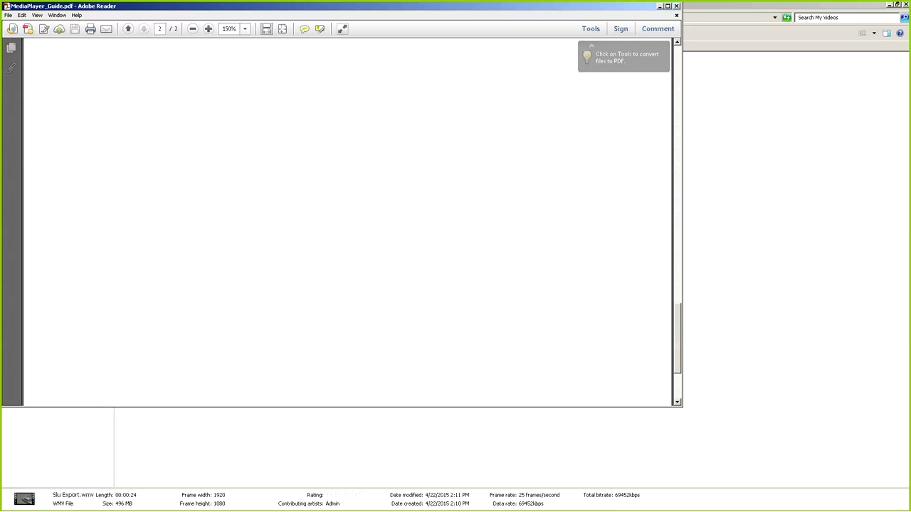
{"action": "key", "text": "alt+F4"}
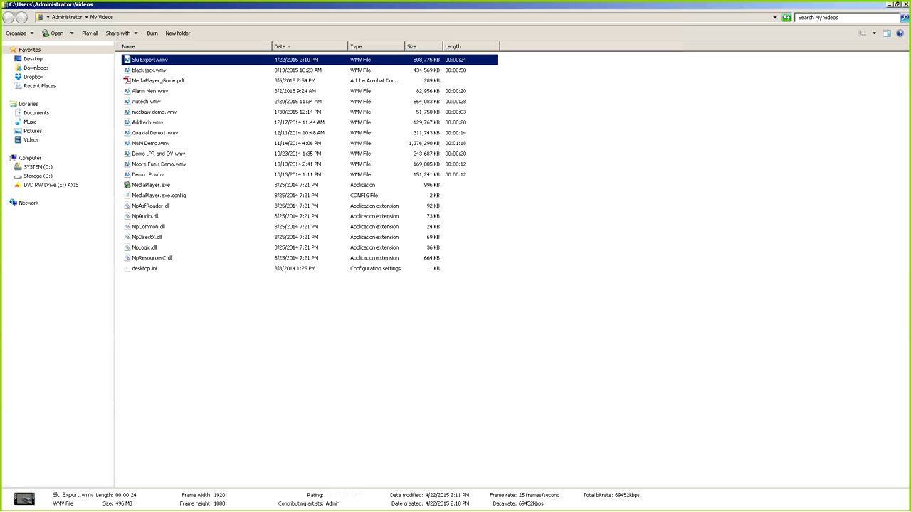
Launch MediaPlayer.exe from the Videos folder and open the Slu Export.wmv clip in it.
{"action": "left_click", "coordinate": [151, 185]}
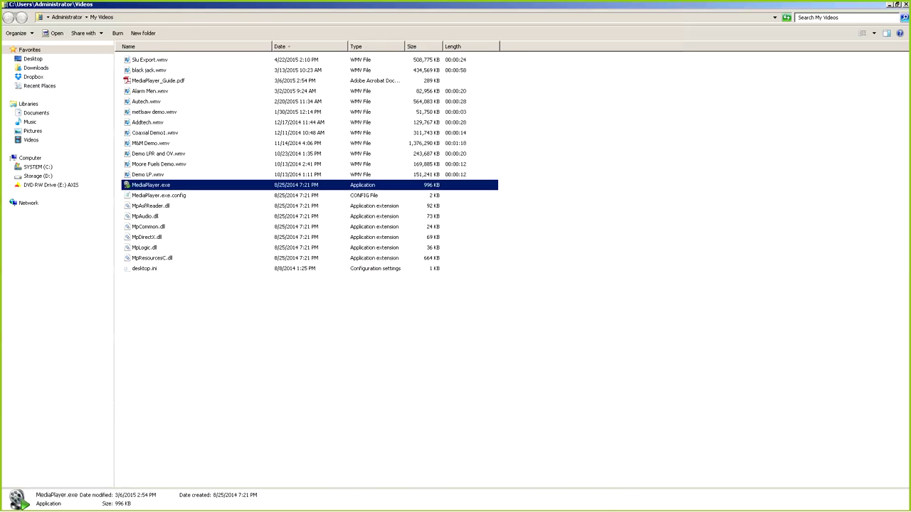
{"action": "key", "text": "Return"}
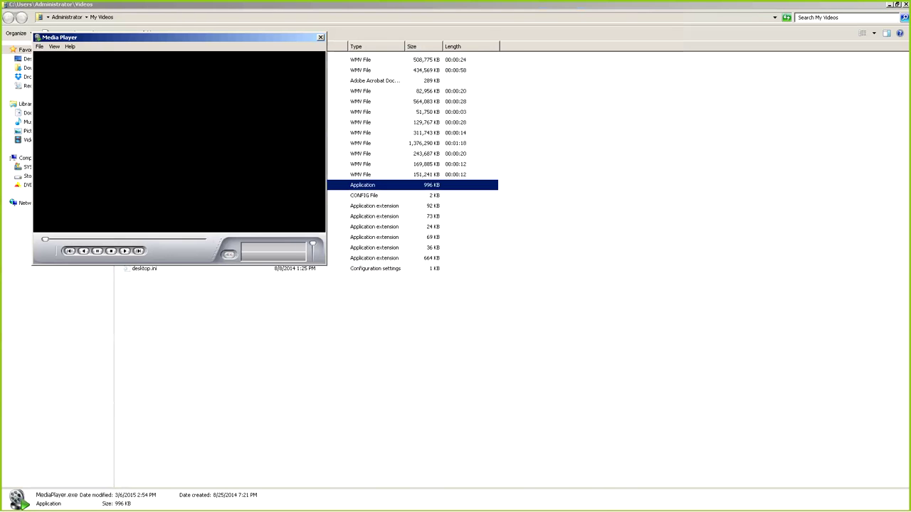
{"action": "left_click", "coordinate": [40, 47]}
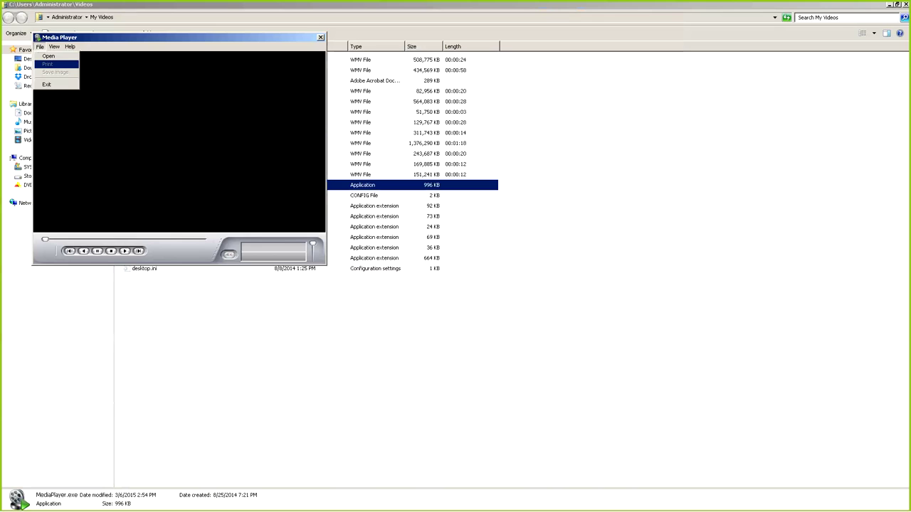
{"action": "left_click", "coordinate": [48, 55]}
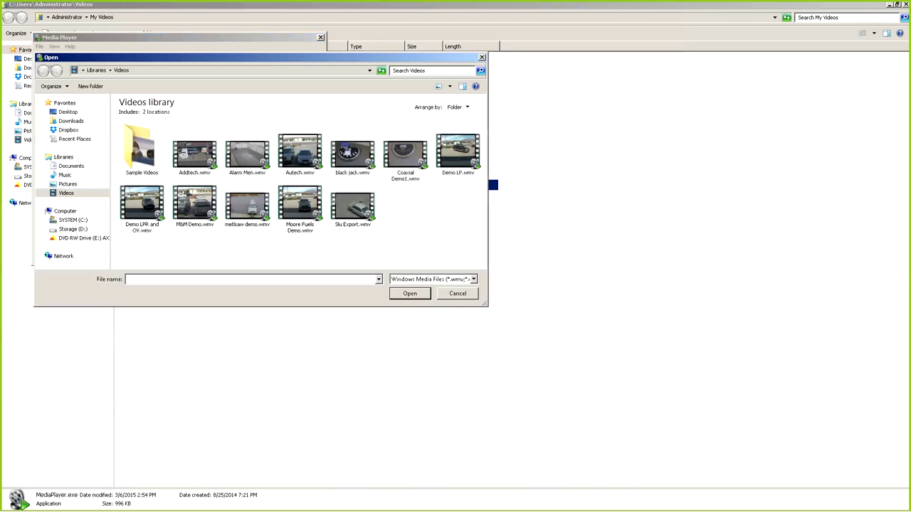
{"action": "double_click", "coordinate": [353, 207]}
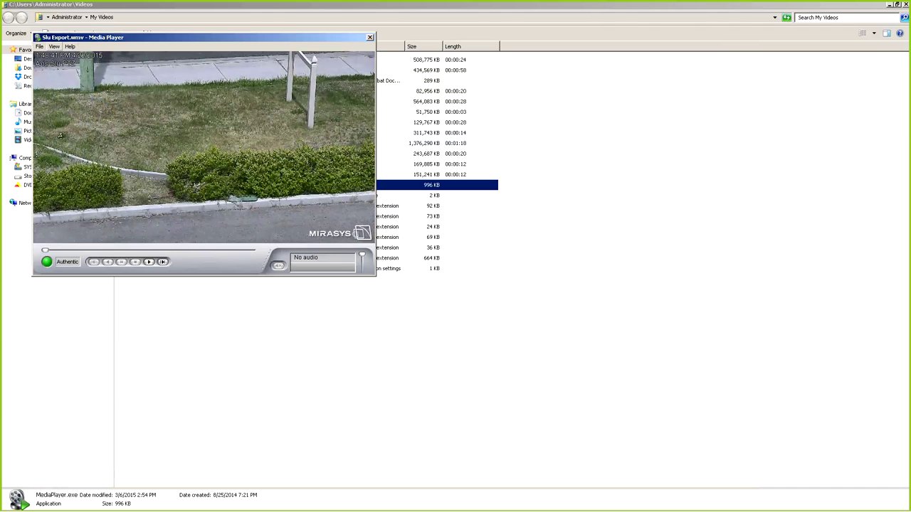
View the clip details of Slu Export.wmv, including its creation data and source cameras, and close them.
{"action": "left_click", "coordinate": [54, 46]}
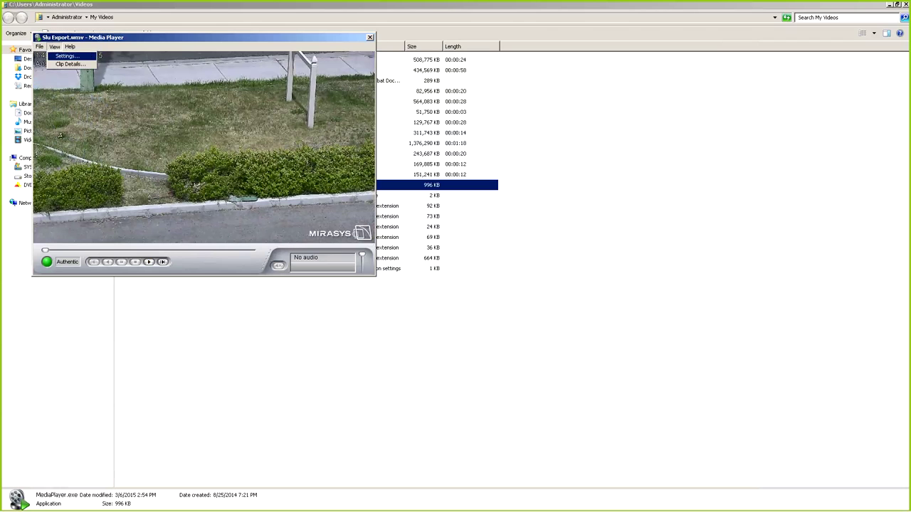
{"action": "left_click", "coordinate": [69, 63]}
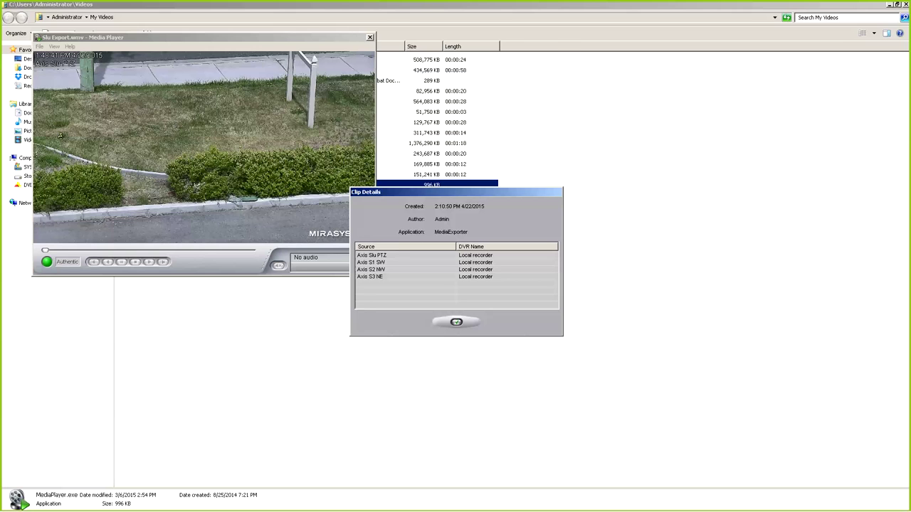
{"action": "key", "text": "Return"}
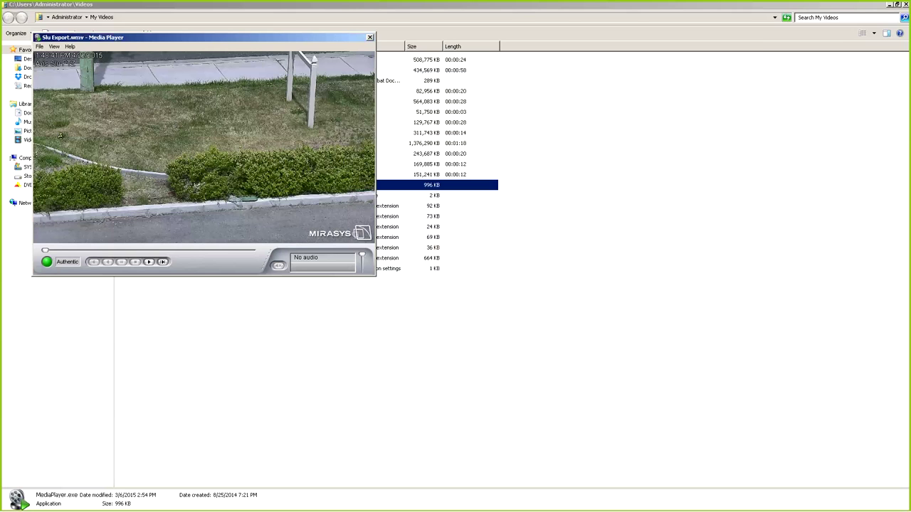